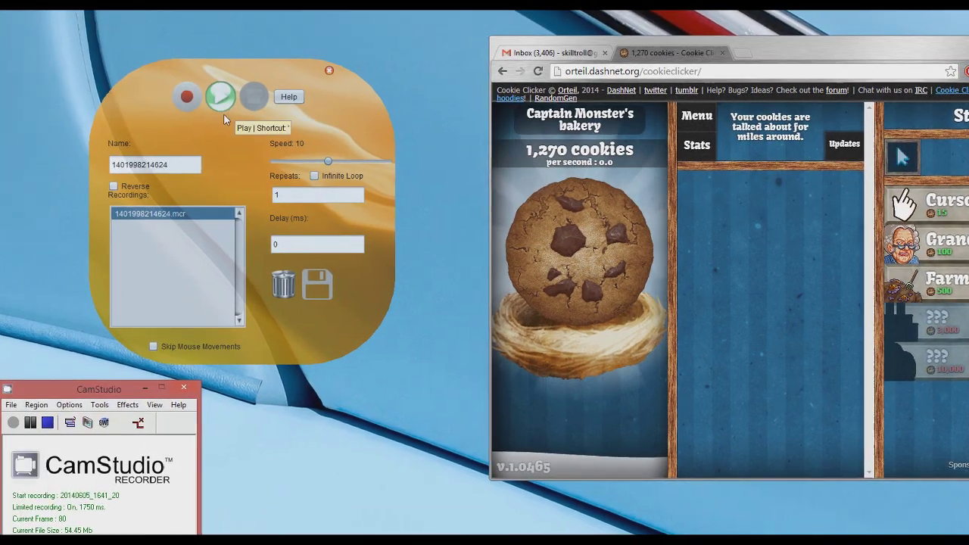
Delete the existing recording and record a new macro that hits the big cookie once.
click(282, 285)
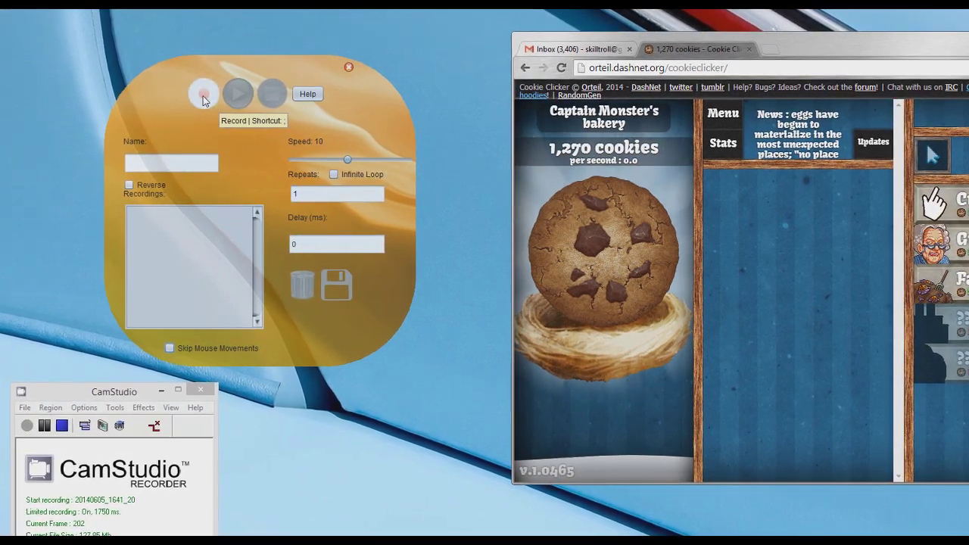
click(203, 97)
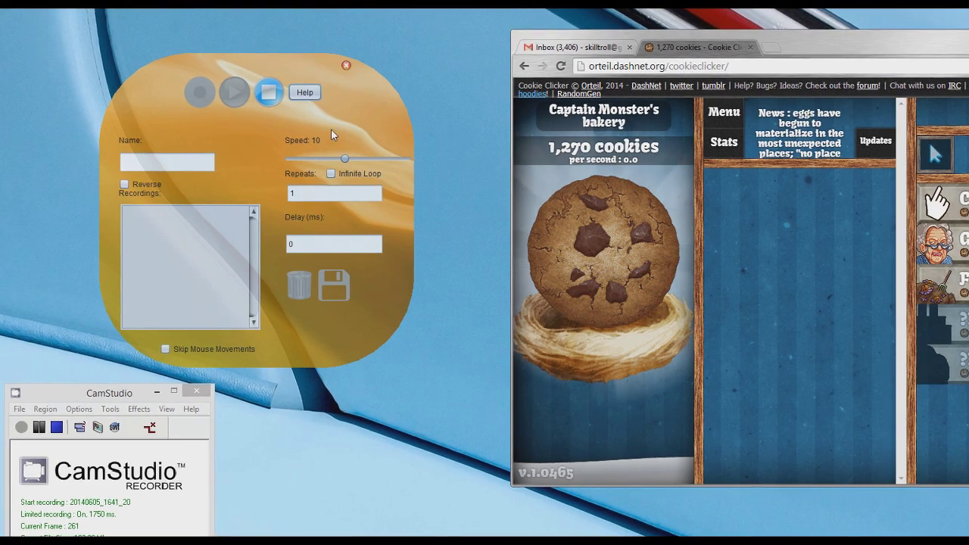
click(566, 221)
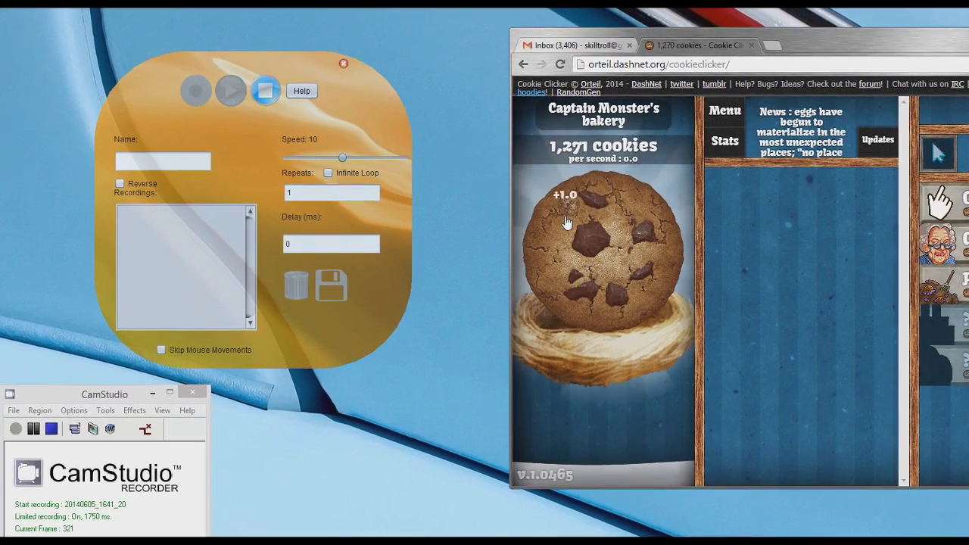
click(262, 93)
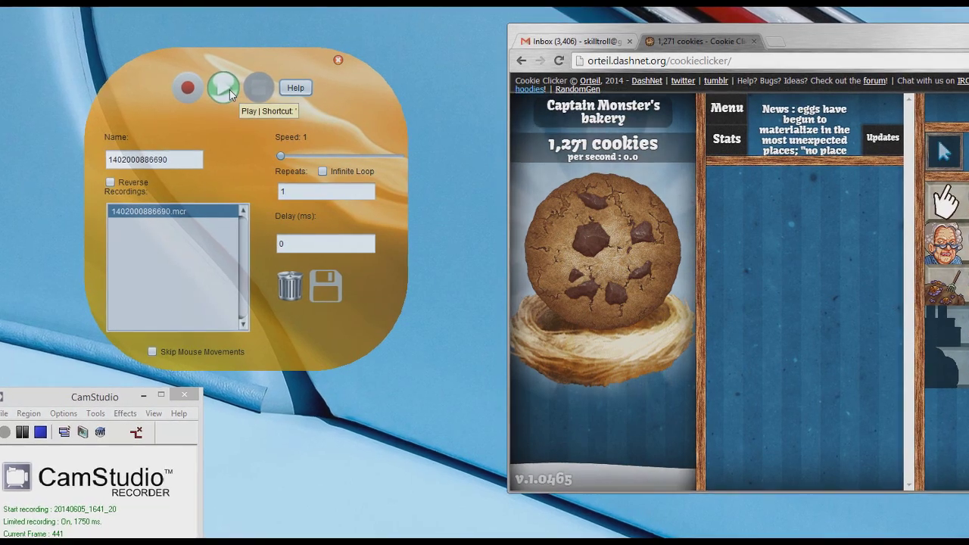
Play the cookie macro at speed 1, and replay it at speeds 12 and 20.
click(229, 91)
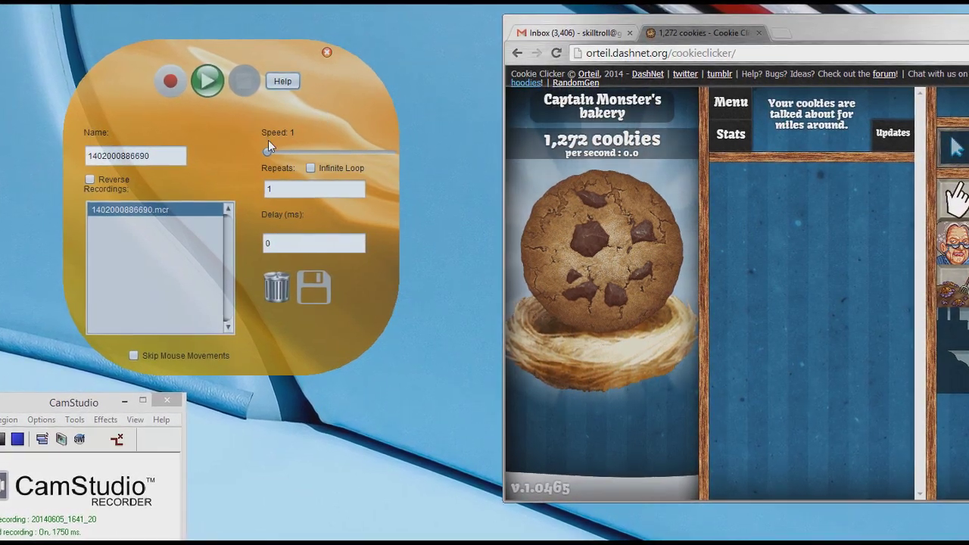
drag(266, 151, 337, 150)
click(193, 83)
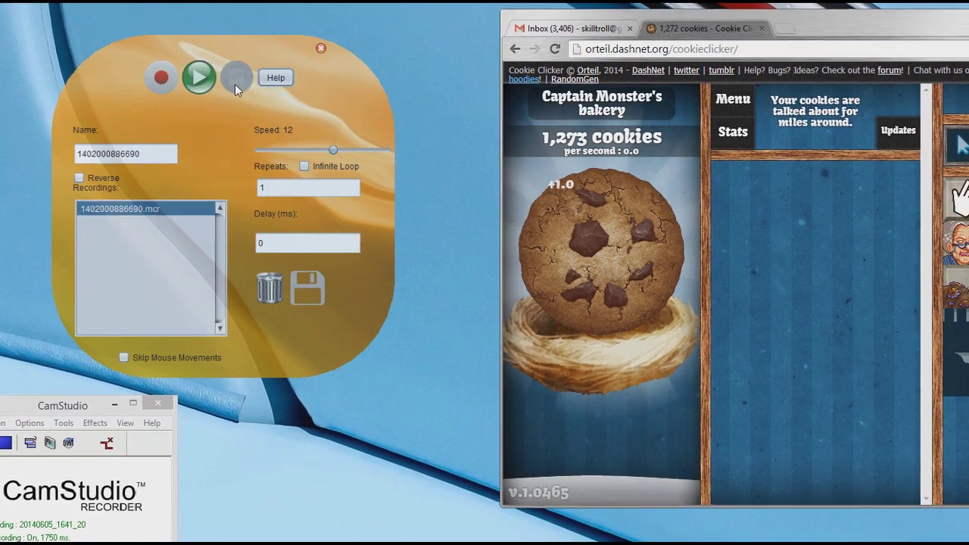
drag(334, 149, 383, 148)
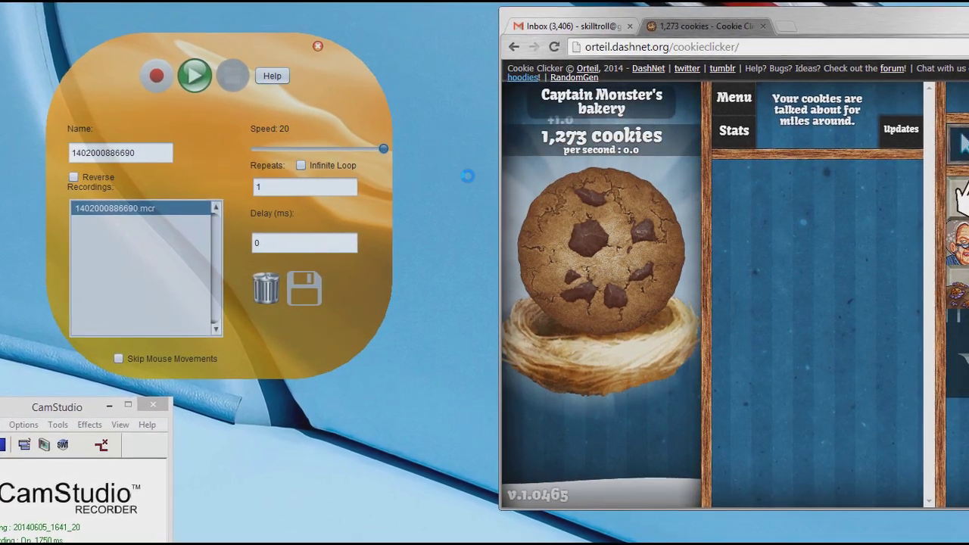
click(197, 76)
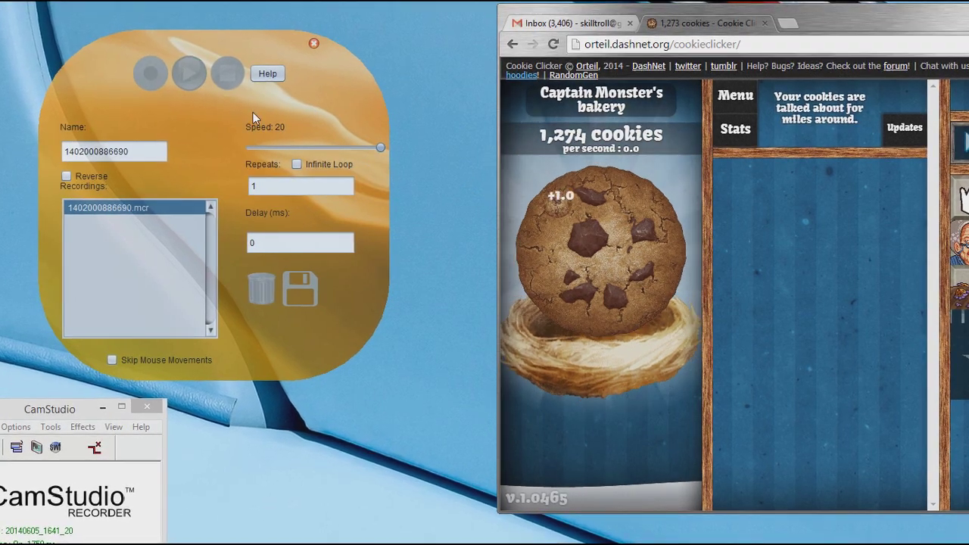
Set the macro's repeats to 20 and play it.
click(271, 183)
key(BackSpace)
text(2)
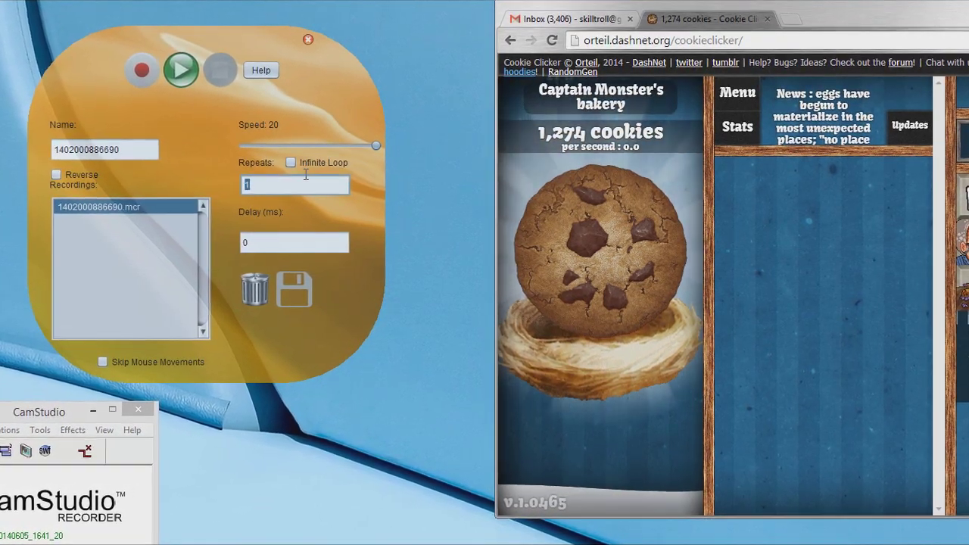
text(0)
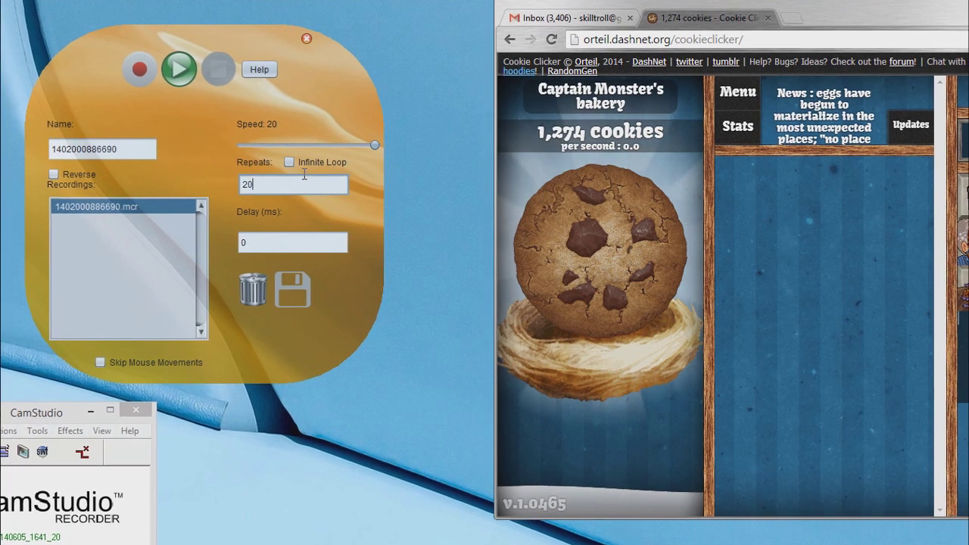
click(179, 70)
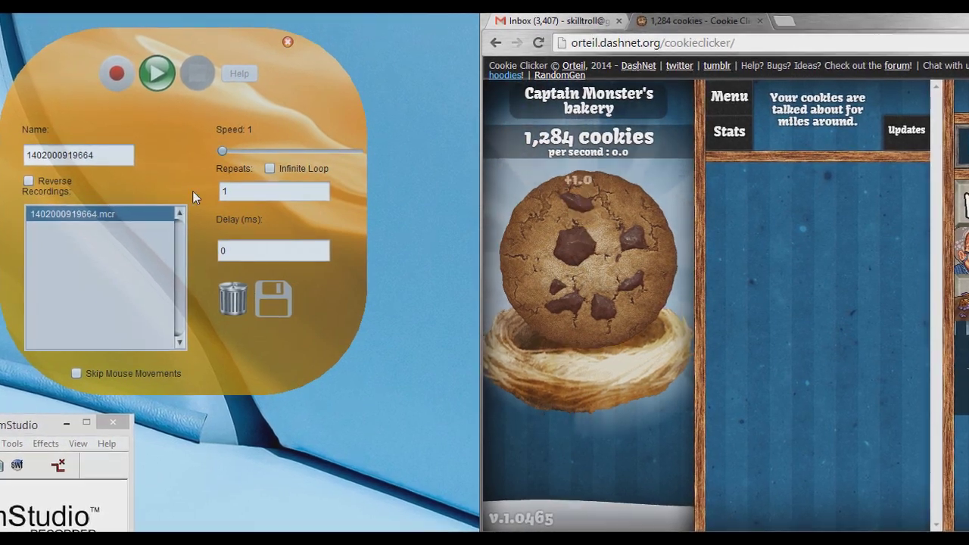
Run the cookie macro in an infinite loop at speed 20 and stop the playback.
click(269, 168)
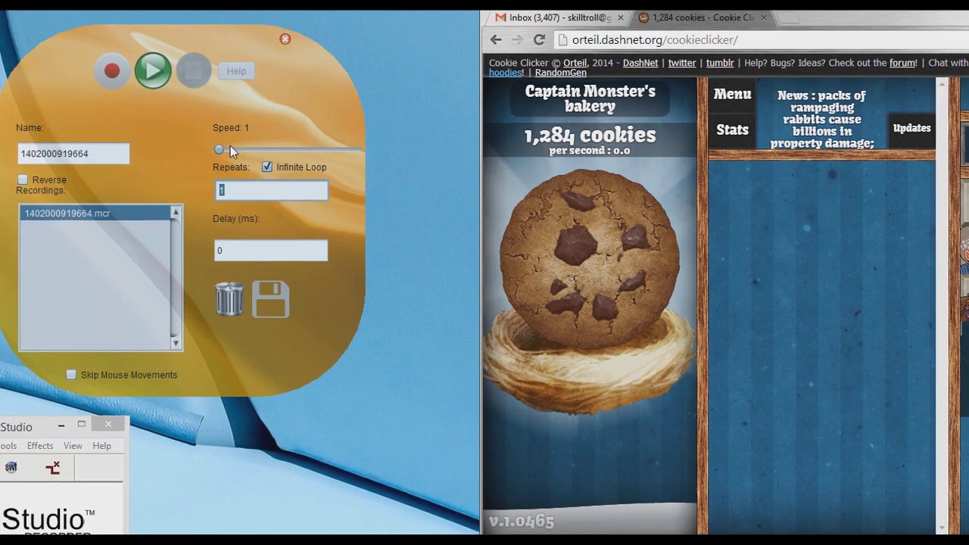
drag(220, 149, 354, 149)
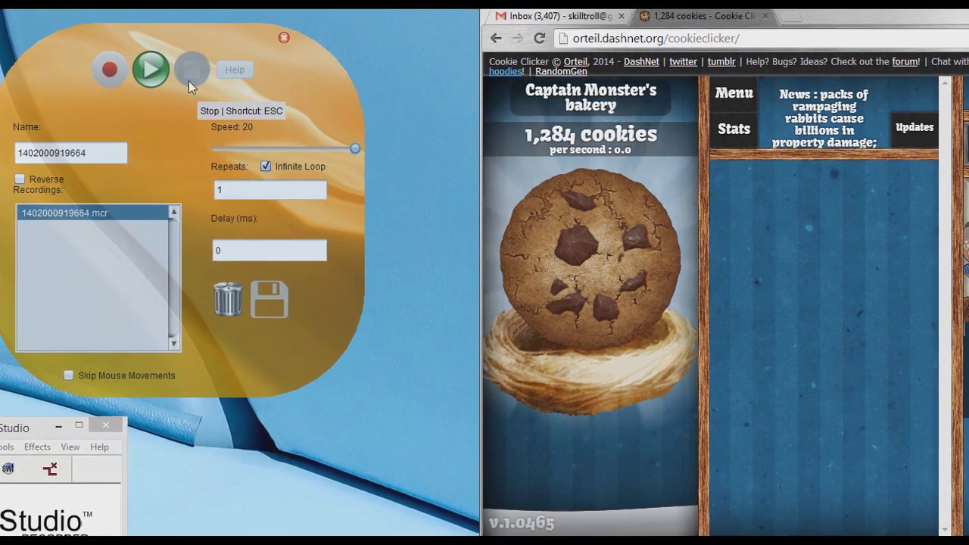
click(151, 70)
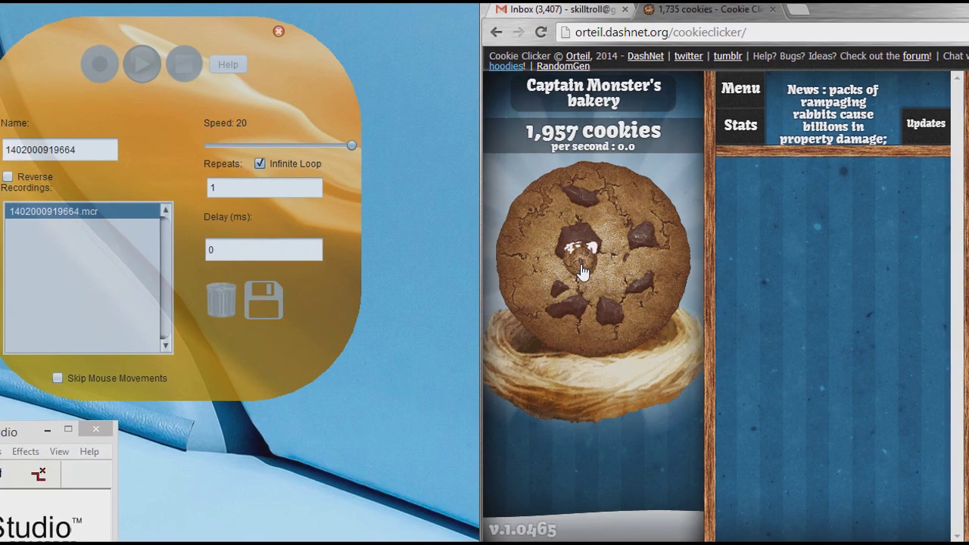
key(Escape)
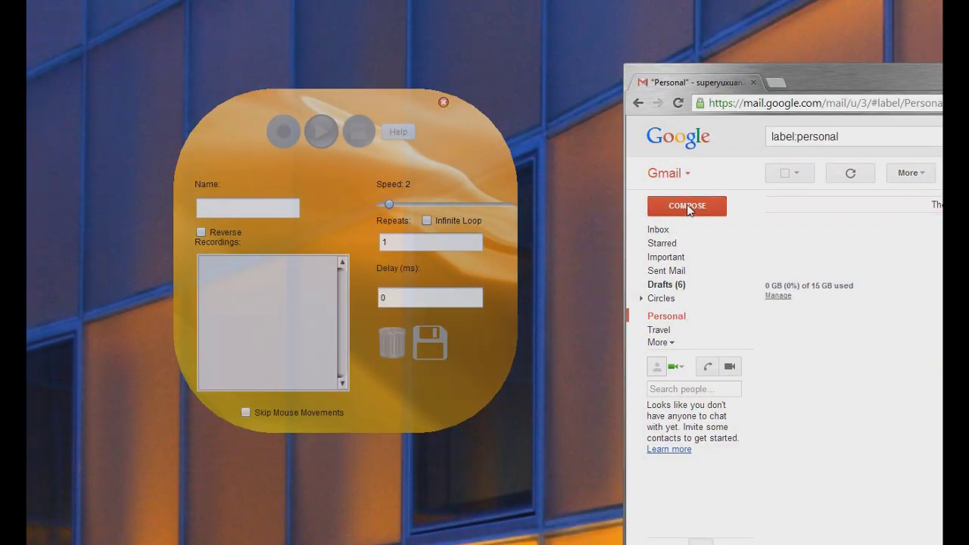
Start a new Gmail message, paste the recipient's e-mail address and enter "test" as the subject.
click(688, 205)
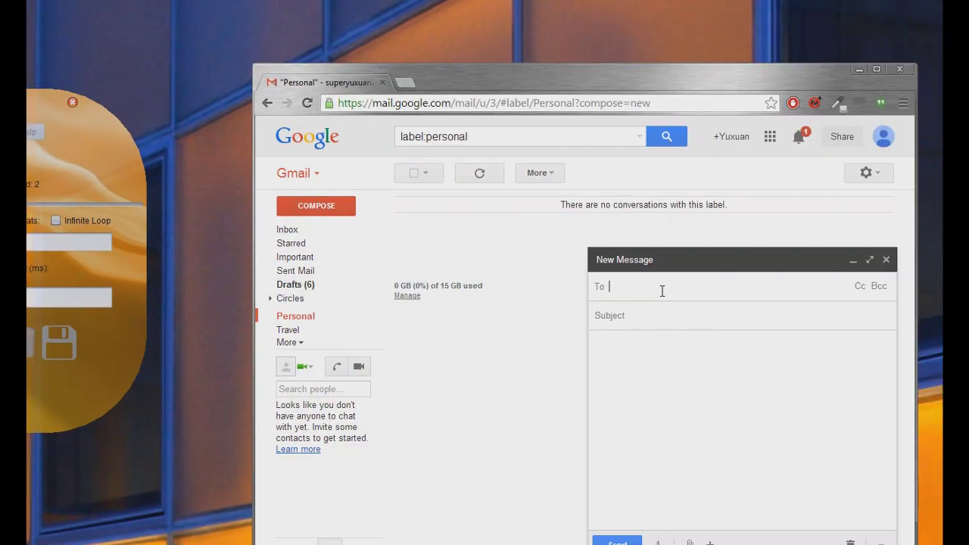
right_click(661, 291)
click(699, 372)
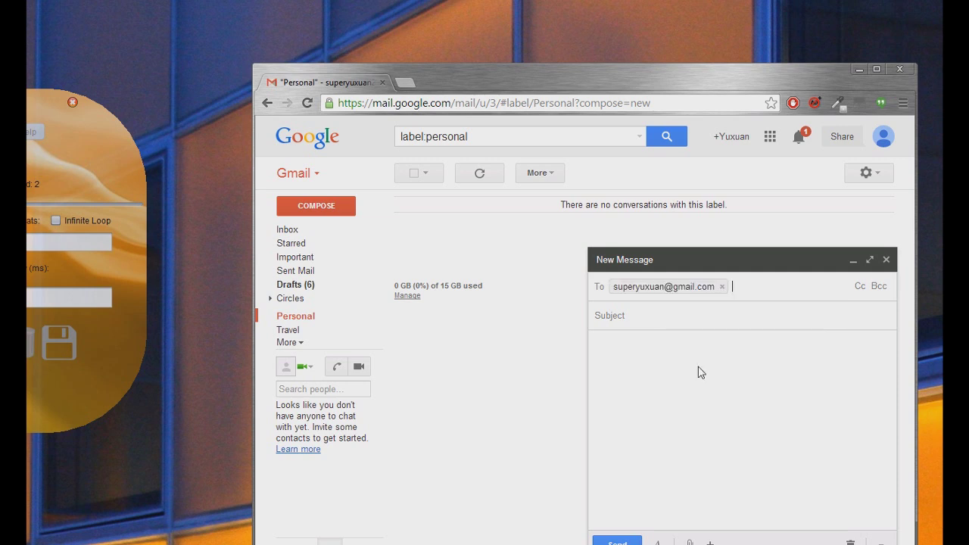
click(630, 319)
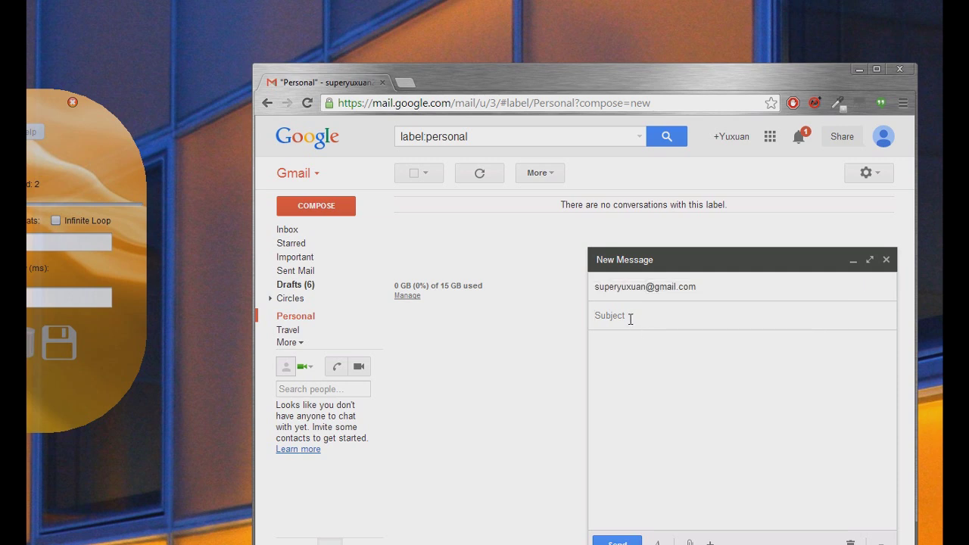
text(test)
Send the message with the body "test sdsadsadsad" and end the macro recording.
click(647, 396)
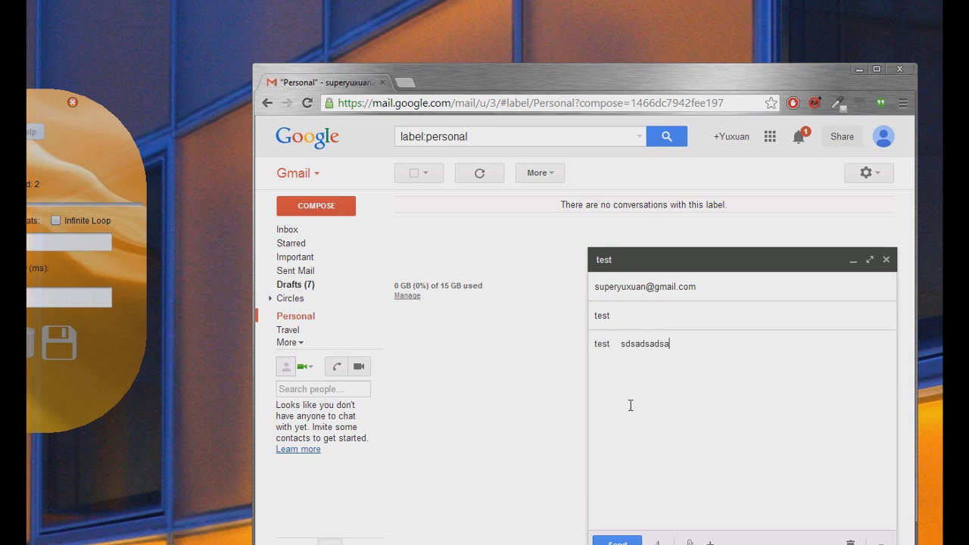
text(d)
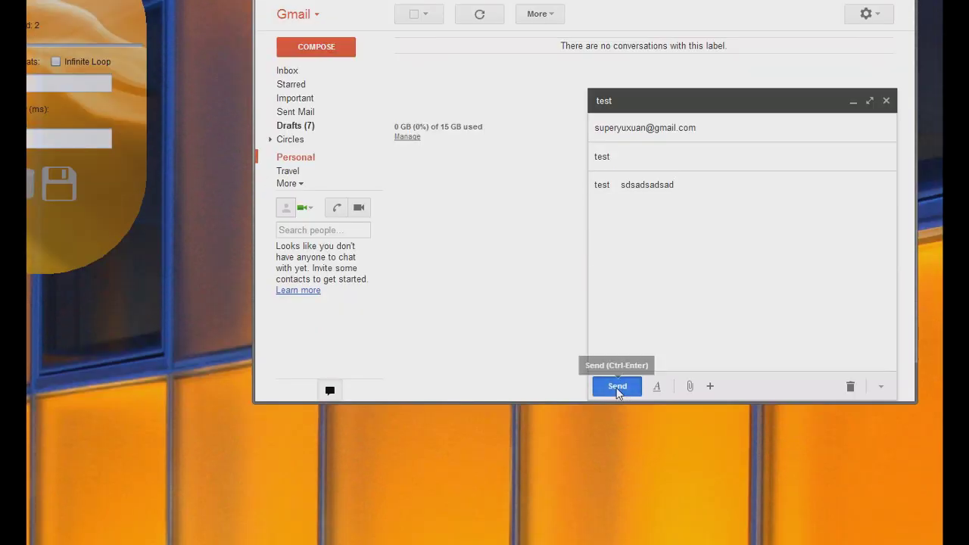
click(617, 388)
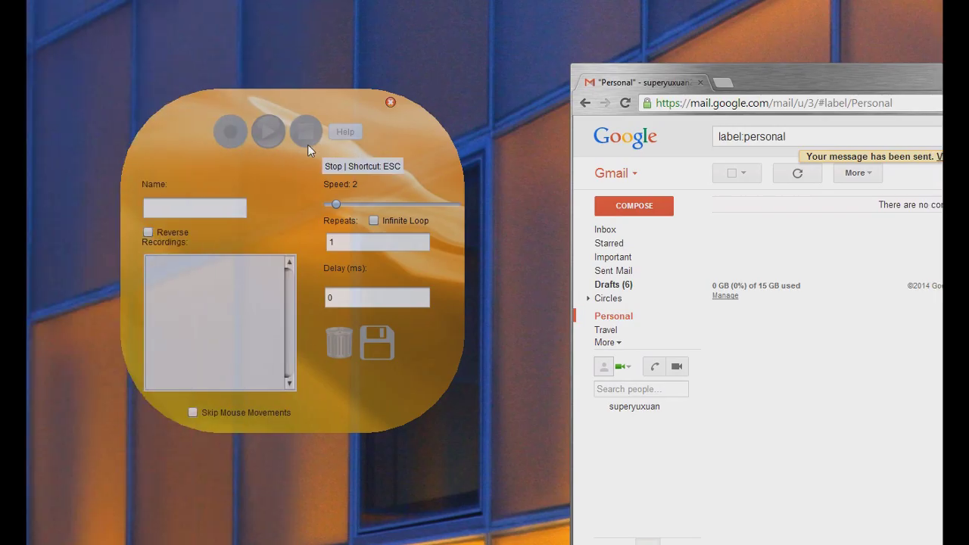
click(307, 144)
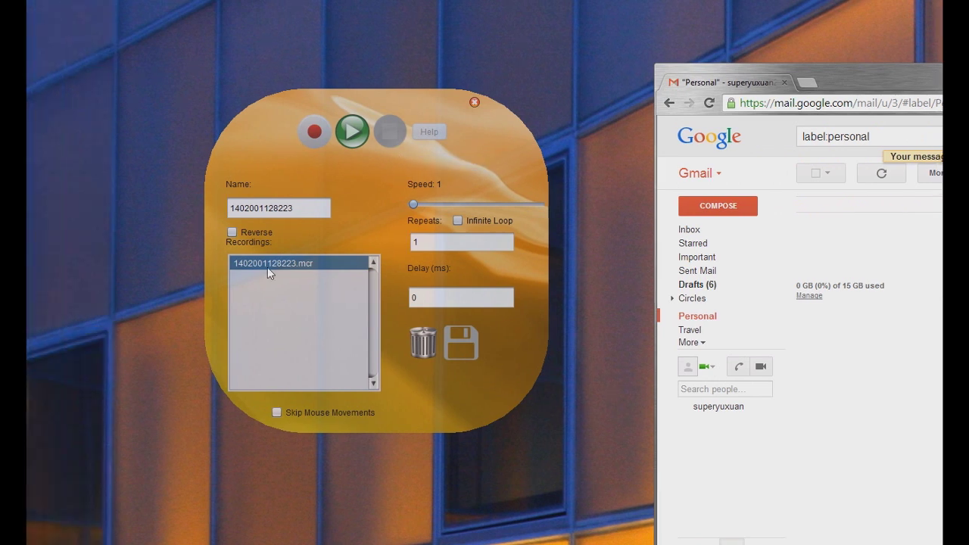
Play the recorded e-mail macro so it composes and sends the test message again.
click(358, 146)
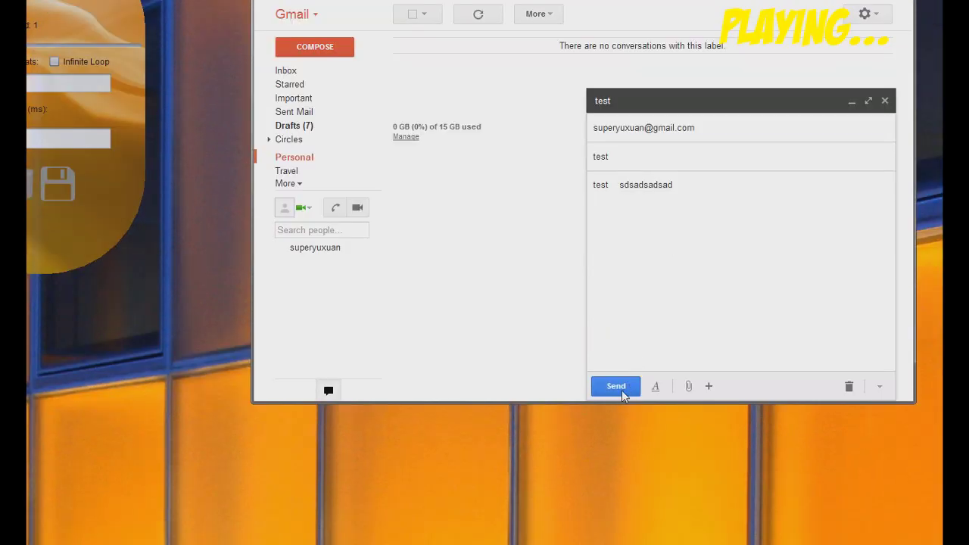
click(615, 386)
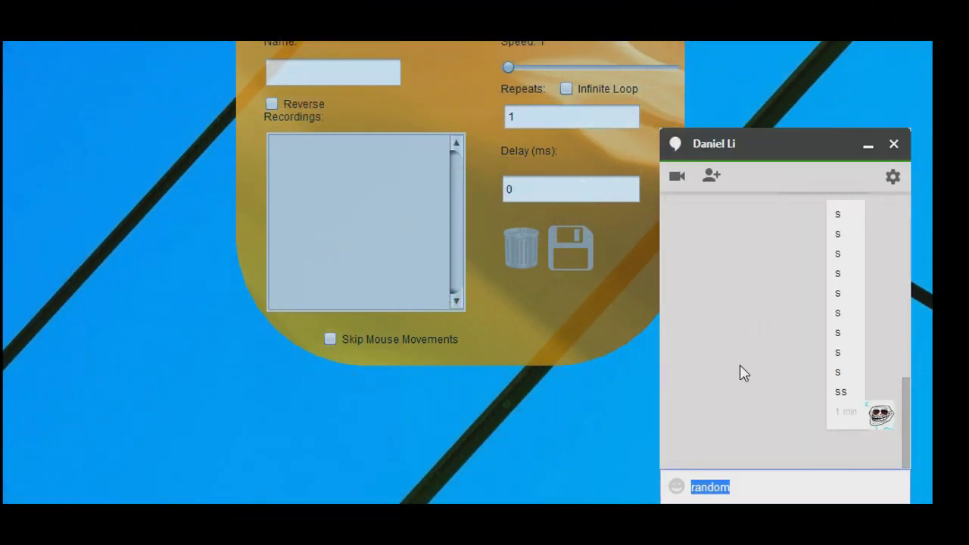
Clear the draft chat text and record a macro that sends "RANDOM WORD 20" in the chat.
key(BackSpace)
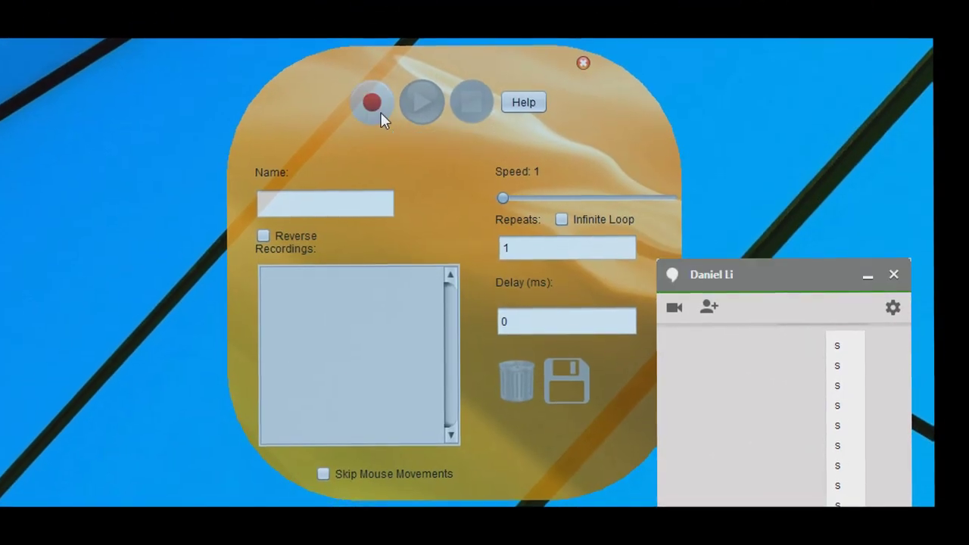
click(378, 112)
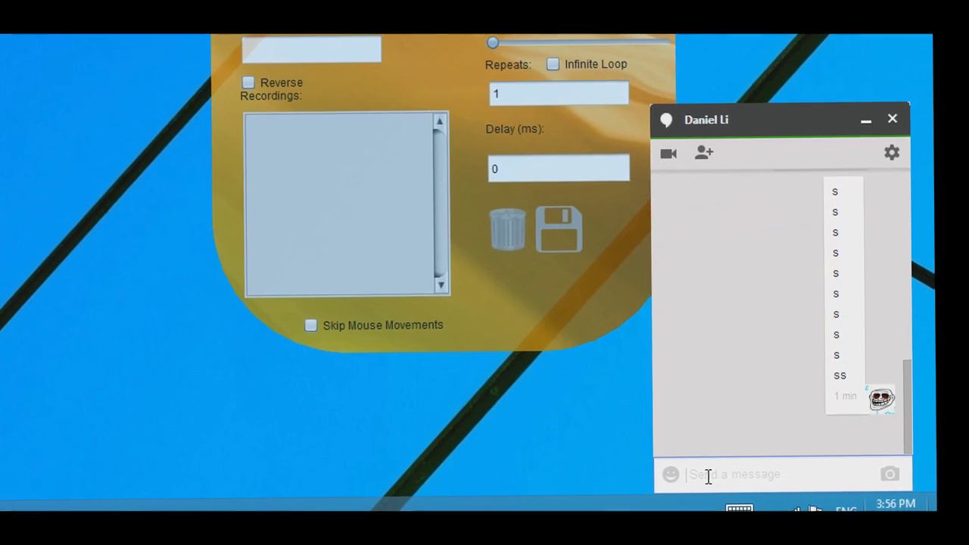
text(RANDOM WORD)
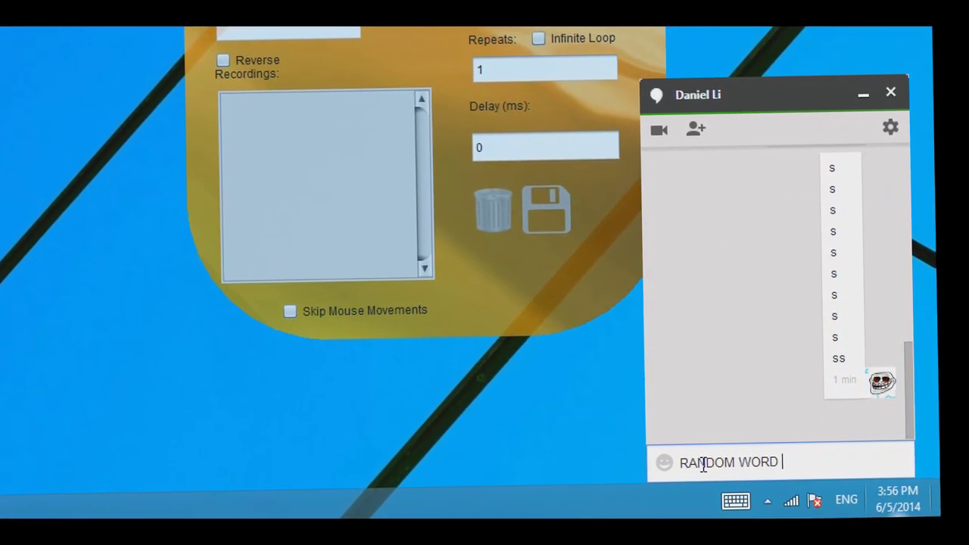
text( 20)
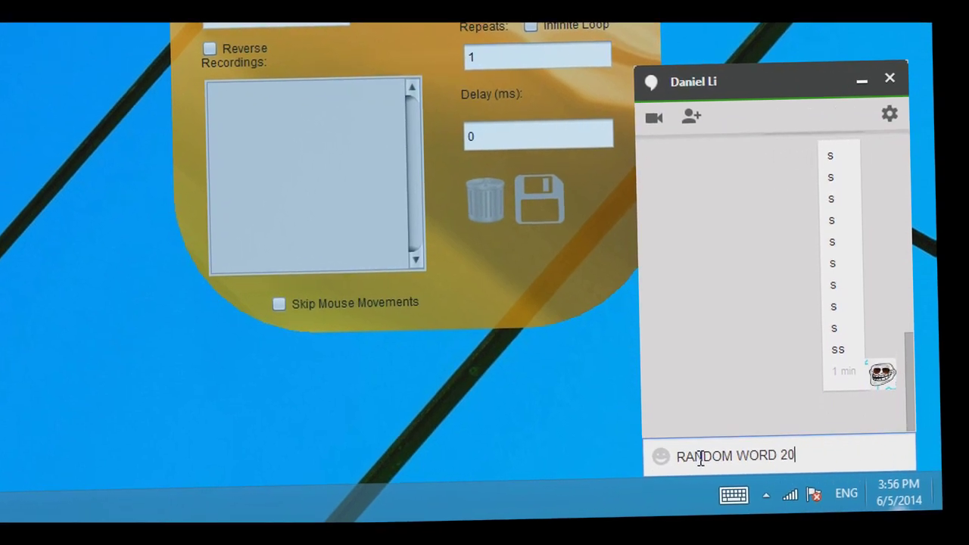
key(Return)
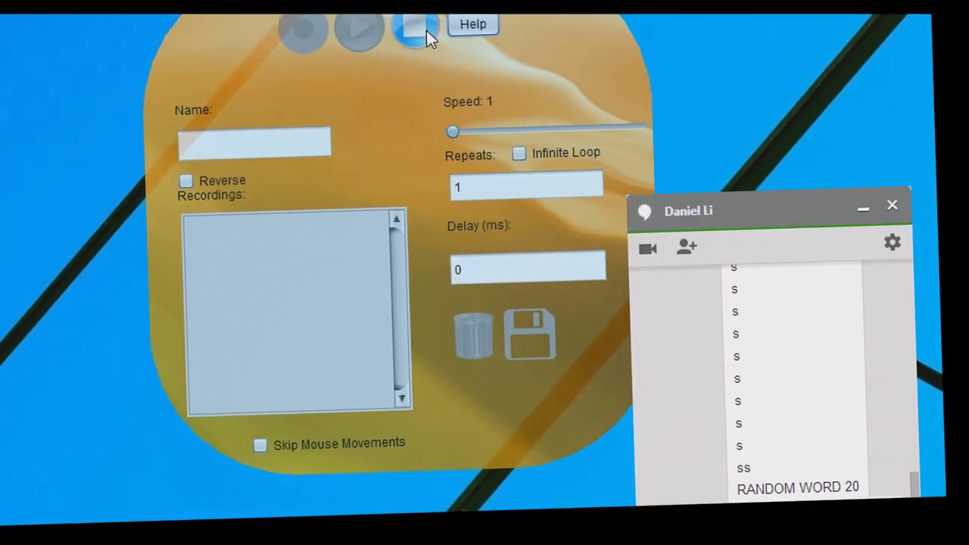
click(426, 30)
Play the chat macro, and replay it with the speed set to 6.
click(366, 34)
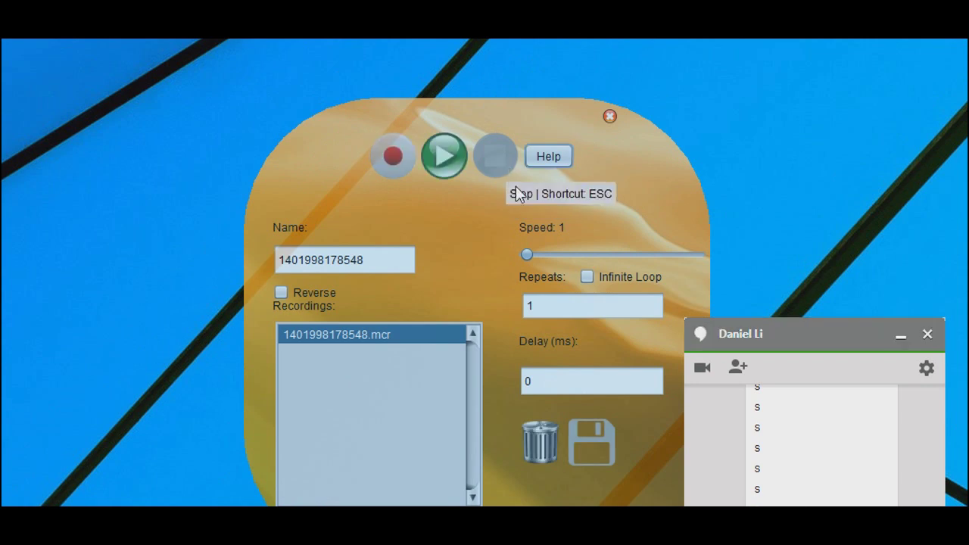
drag(557, 258, 573, 259)
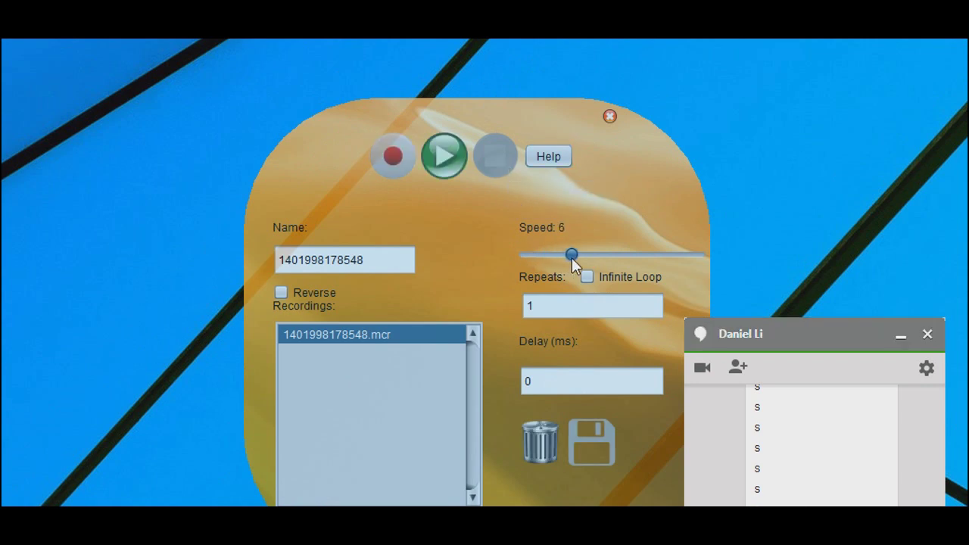
click(436, 175)
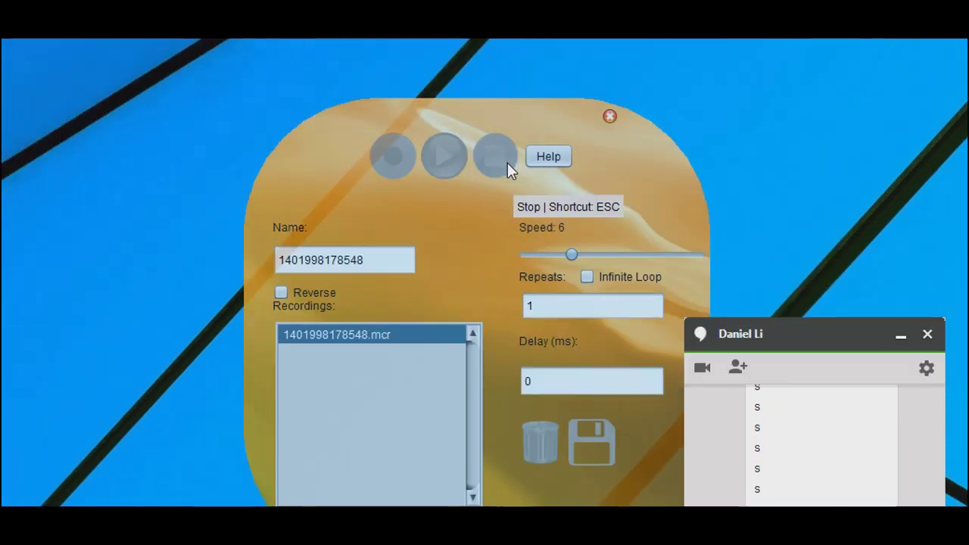
click(505, 160)
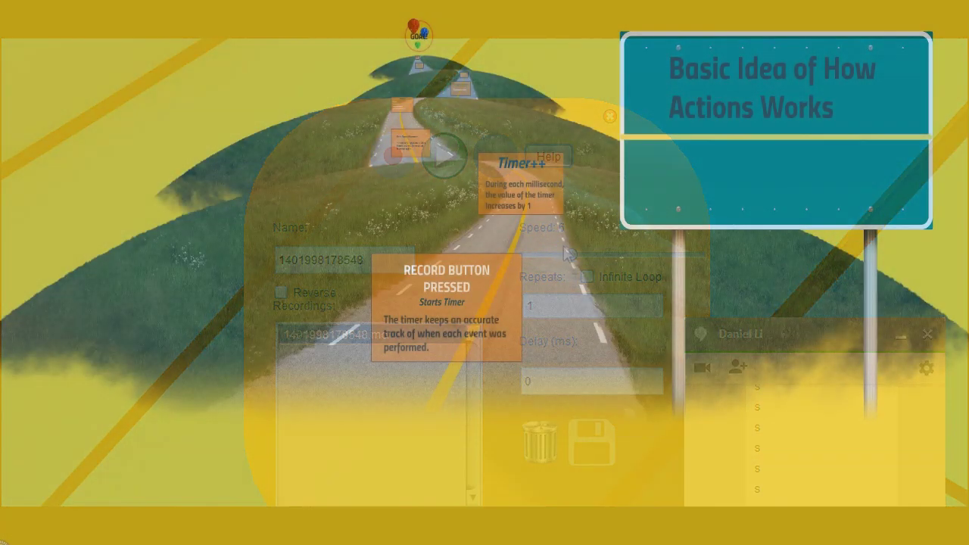